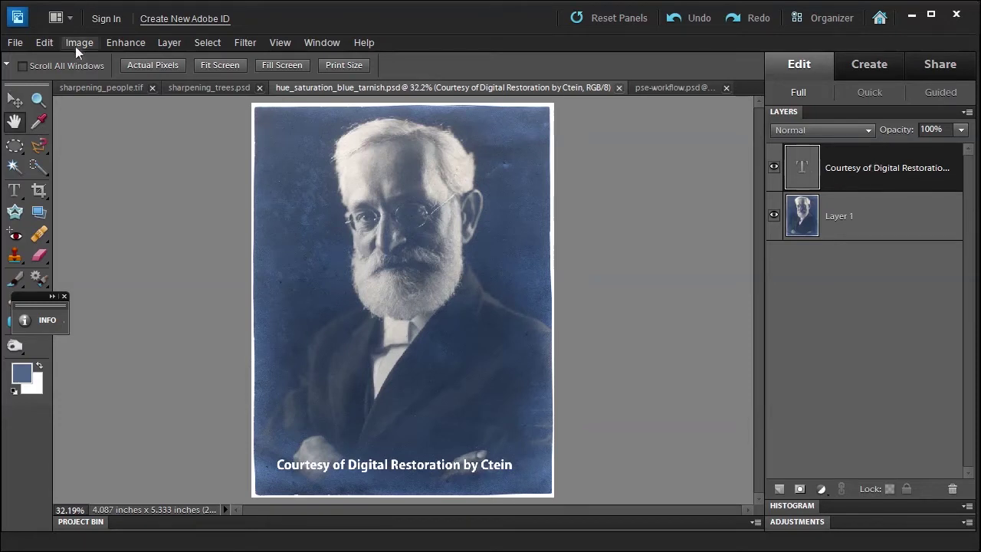
{"action": "left_click", "coordinate": [110, 44]}
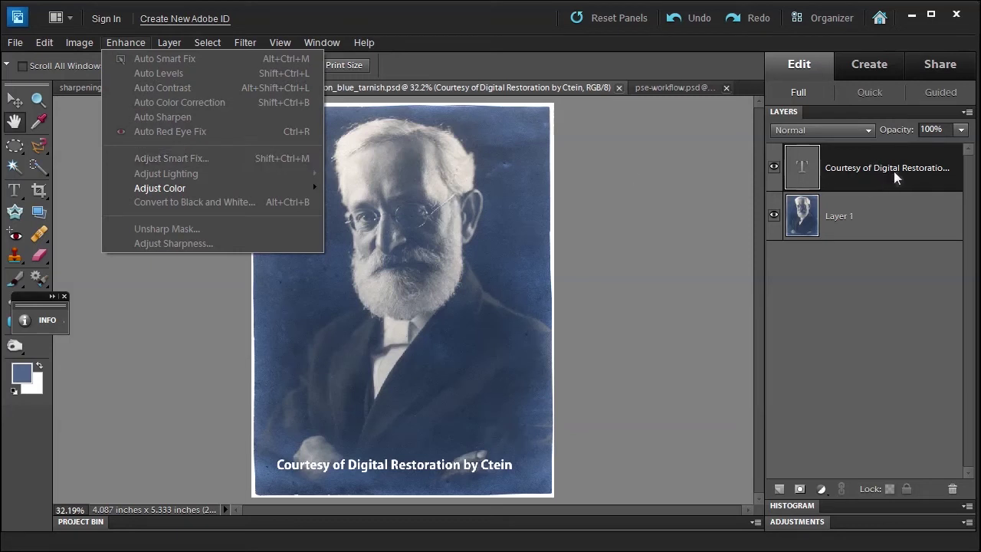
{"action": "left_click", "coordinate": [881, 220]}
{"action": "left_click", "coordinate": [882, 220]}
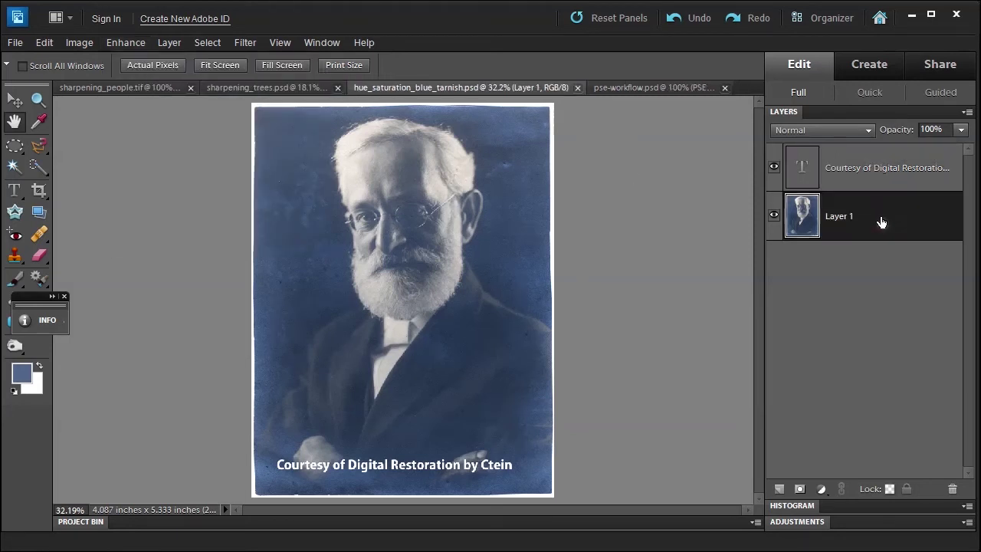
{"action": "left_click", "coordinate": [127, 46]}
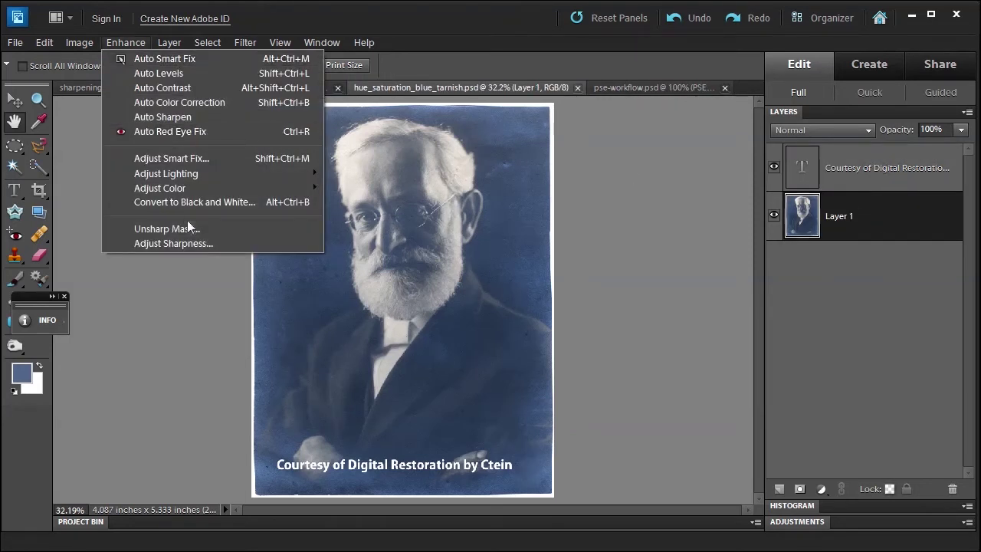
{"action": "left_click", "coordinate": [933, 218]}
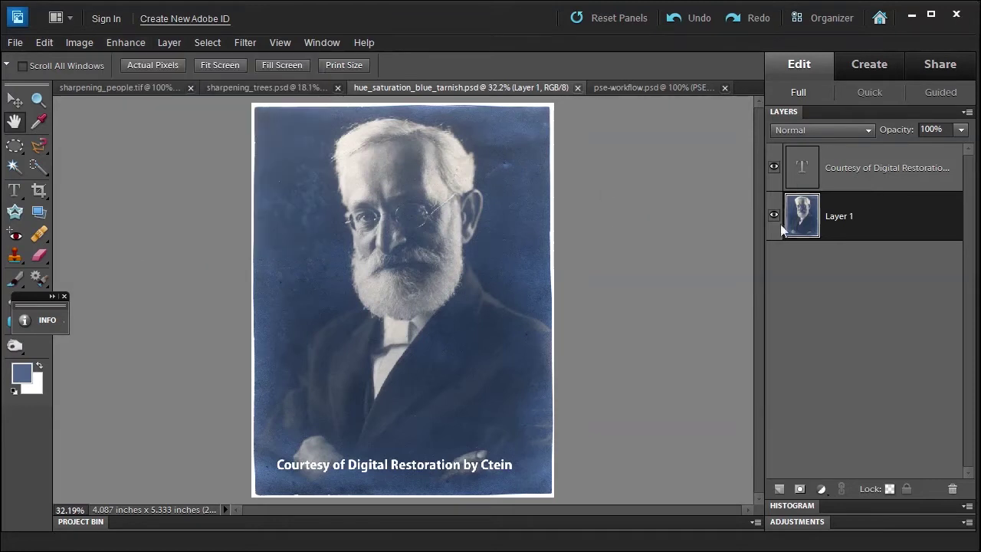
Create a stamped layer of everything visible above the text layer and name it "stamp".
{"action": "left_click", "coordinate": [902, 168]}
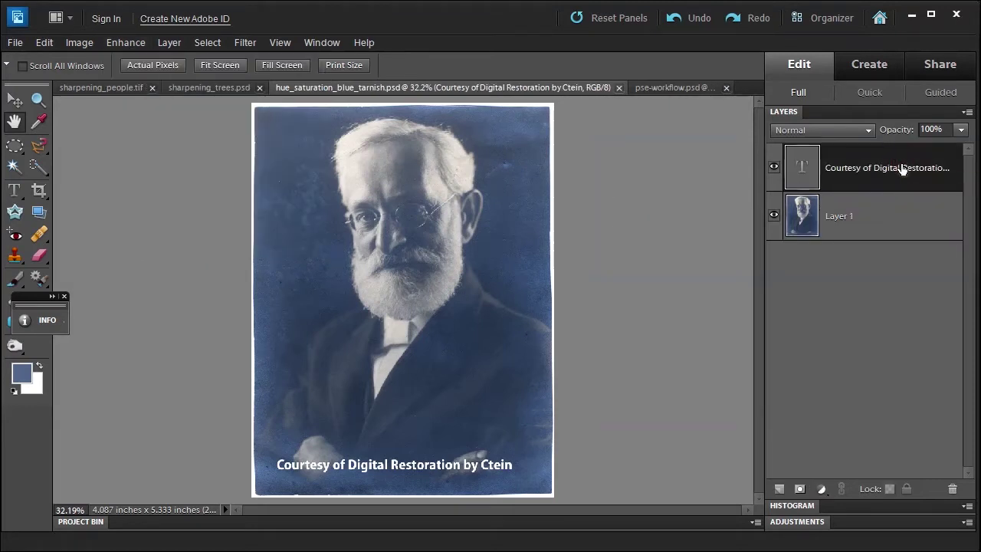
{"action": "key", "text": "alt+shift+e"}
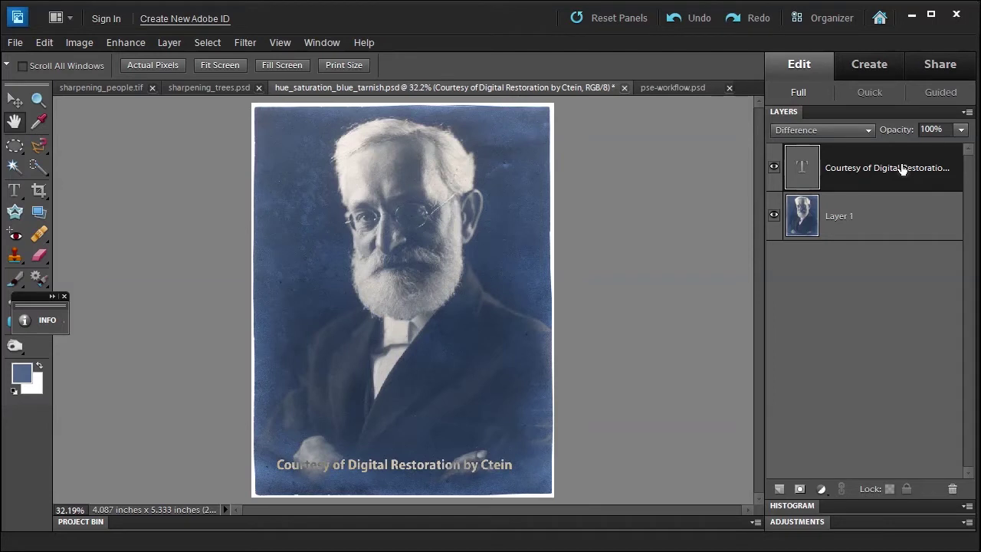
{"action": "key", "text": "ctrl+alt+shift+e"}
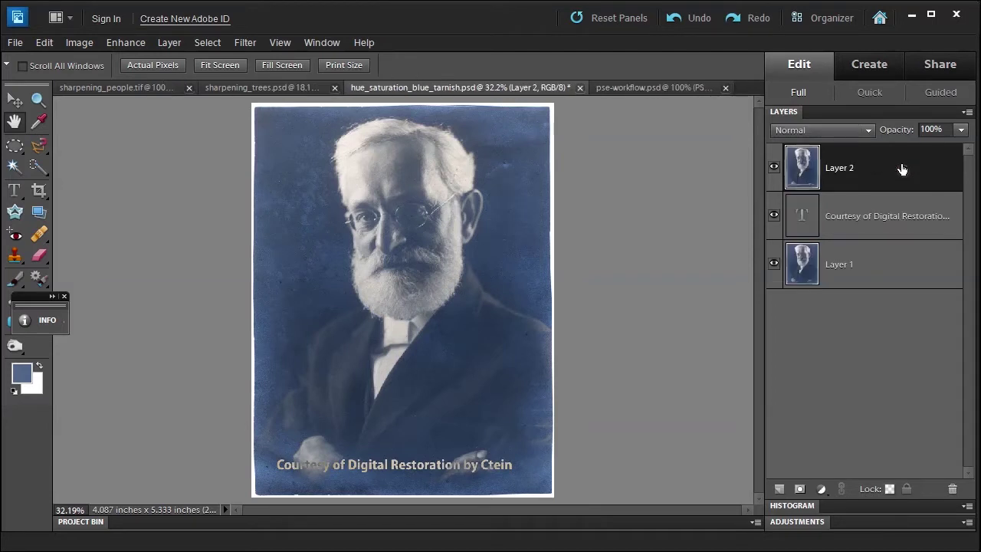
{"action": "double_click", "coordinate": [839, 169]}
{"action": "type", "text": "stamp"}
{"action": "key", "text": "Return"}
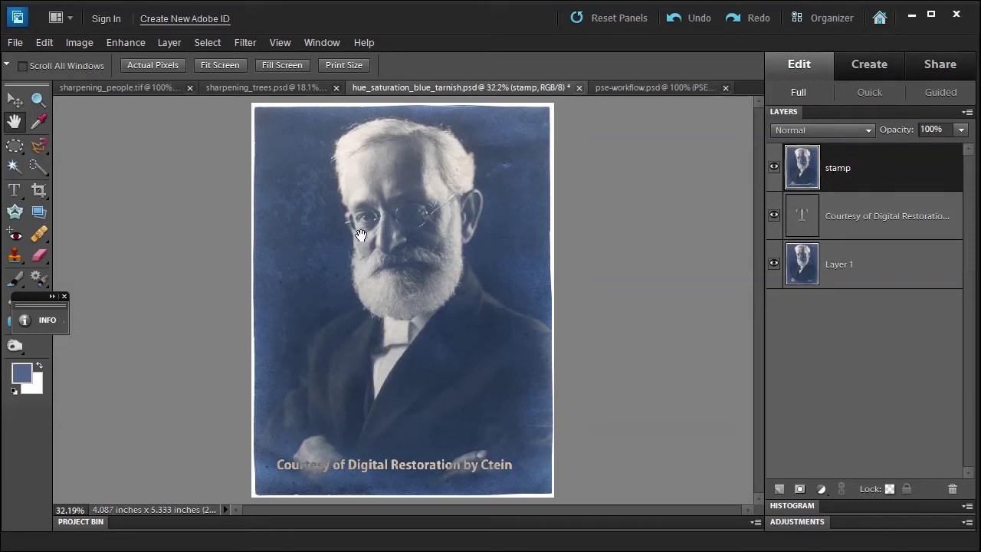
Try stripping all color from the stamp layer with Remove Color.
{"action": "left_click", "coordinate": [126, 42]}
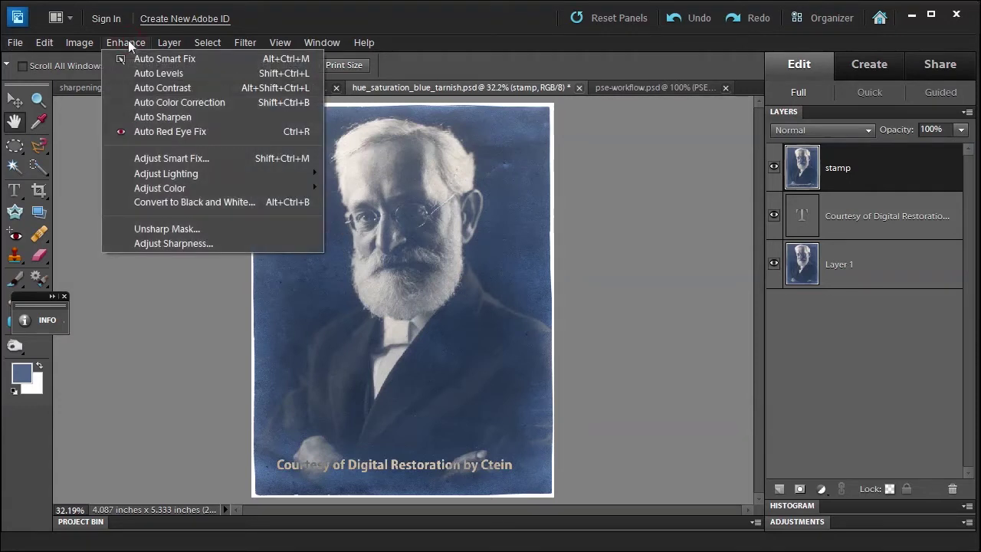
{"action": "mouse_move", "coordinate": [179, 187]}
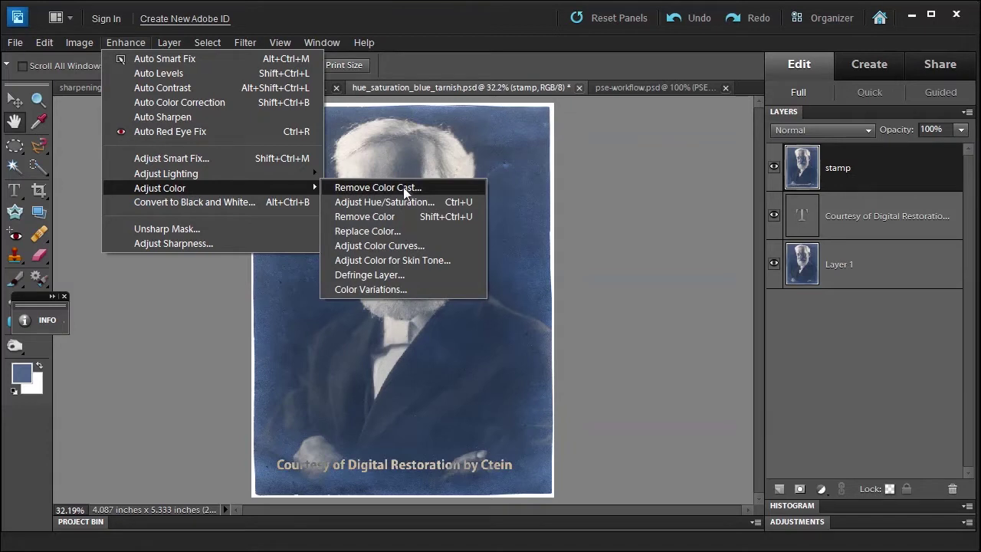
{"action": "left_click", "coordinate": [390, 218]}
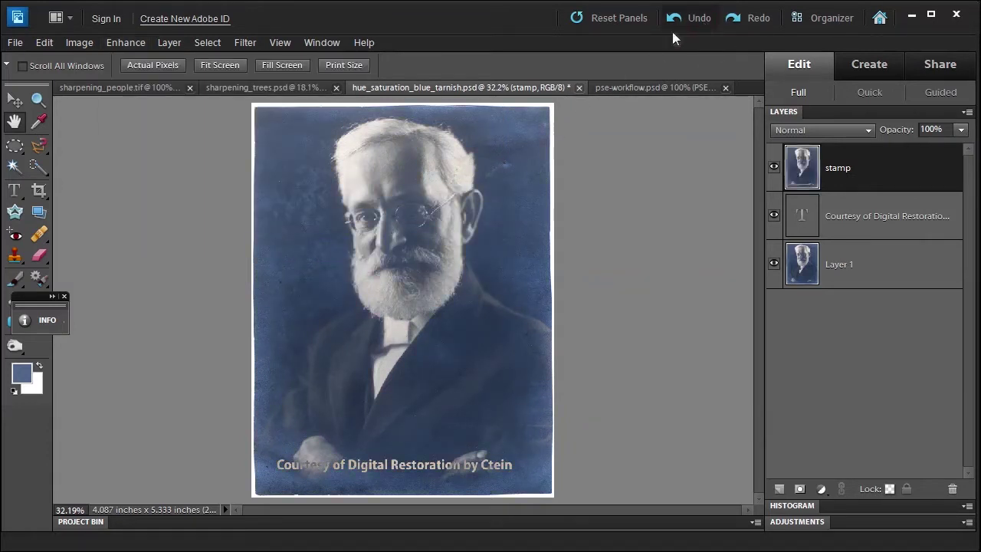
{"action": "left_click", "coordinate": [122, 43]}
{"action": "mouse_move", "coordinate": [169, 188]}
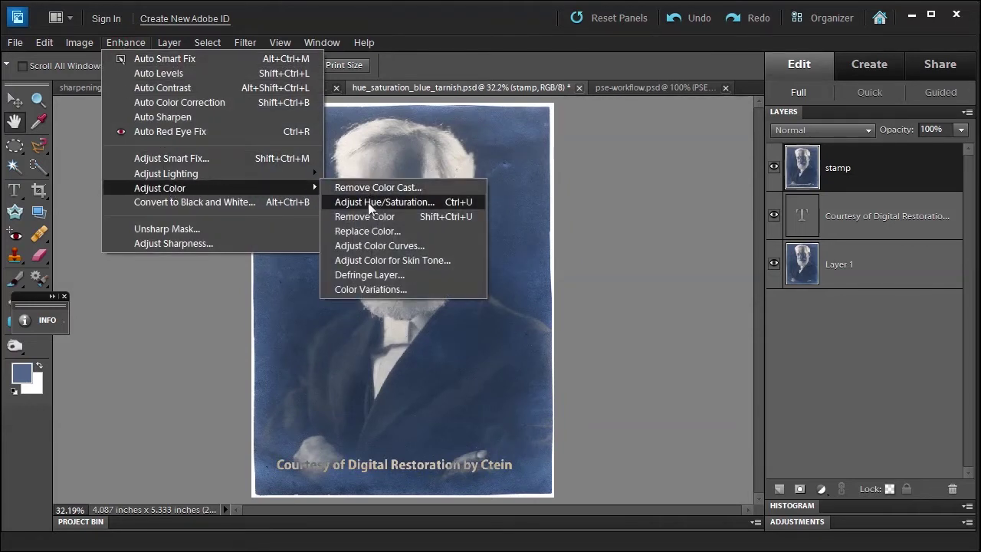
{"action": "left_click", "coordinate": [369, 203]}
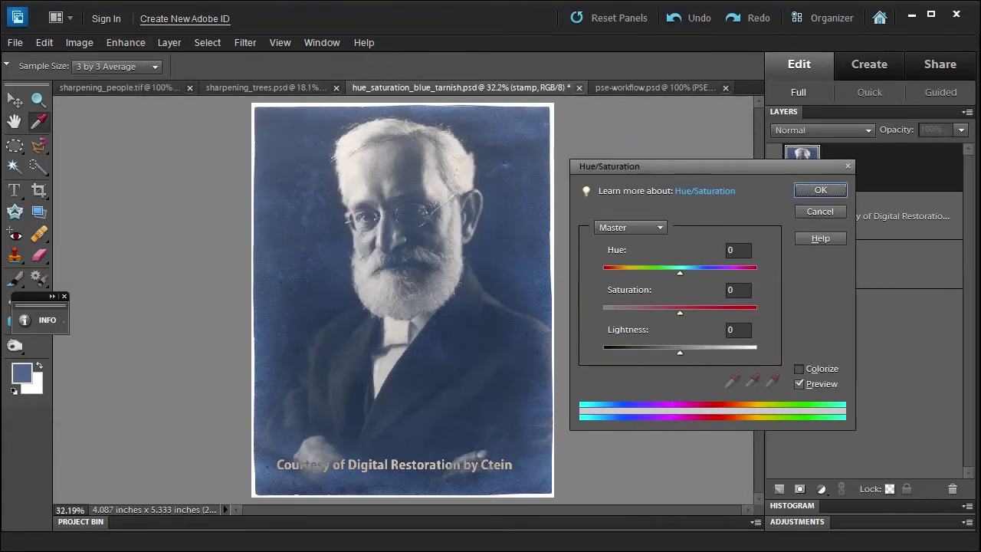
{"action": "left_click", "coordinate": [818, 213]}
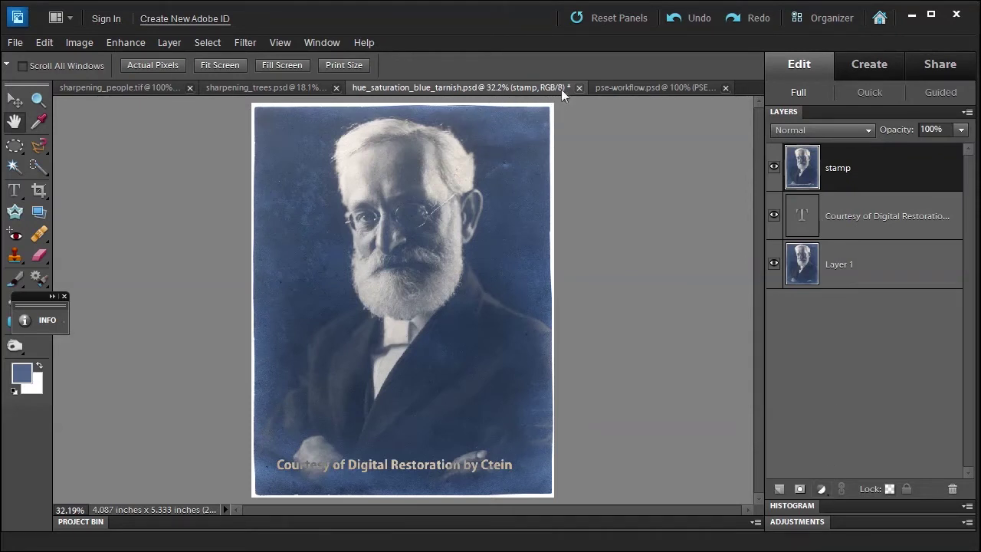
Add a Hue/Saturation adjustment layer and set the Blues saturation to -100, with a blue area near the photo's lower edge added to the sample.
{"action": "left_click", "coordinate": [822, 492]}
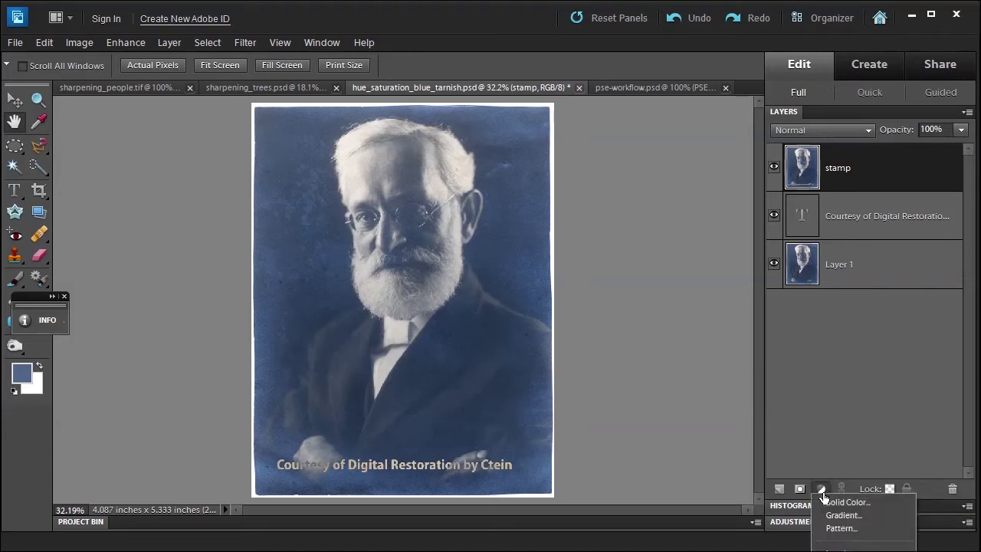
{"action": "left_click", "coordinate": [822, 535]}
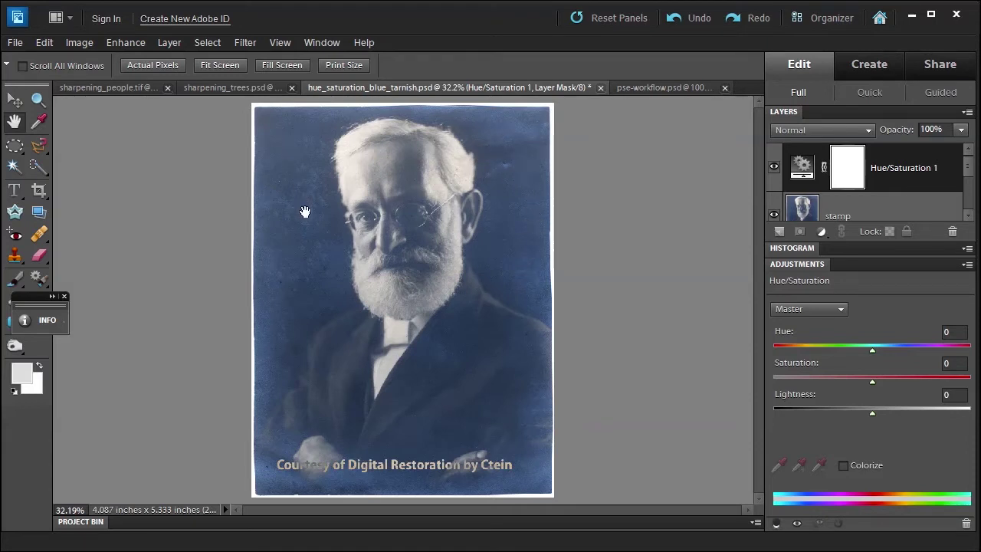
{"action": "left_click", "coordinate": [841, 312]}
{"action": "left_click", "coordinate": [807, 387]}
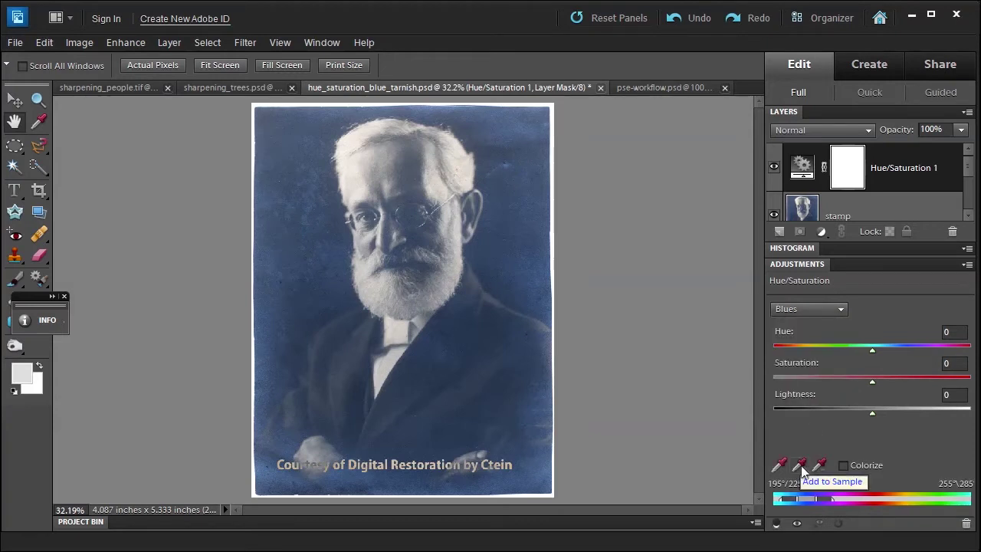
{"action": "left_click", "coordinate": [801, 468]}
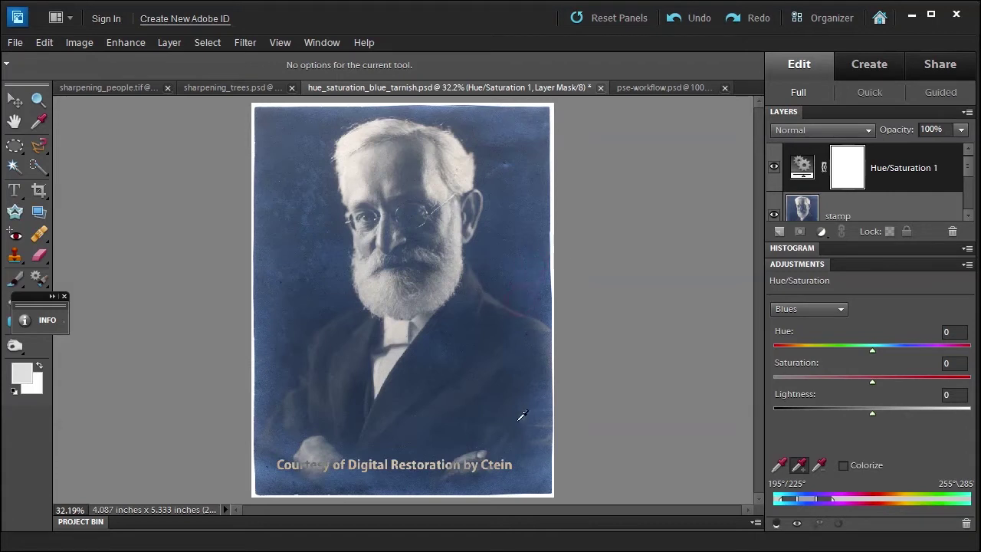
{"action": "left_click", "coordinate": [536, 457]}
{"action": "left_click_drag", "start_coordinate": [871, 382], "coordinate": [774, 382]}
Close hue_saturation_blue_tarnish.psd without saving, and close pse-workflow.psd.
{"action": "left_click", "coordinate": [600, 87]}
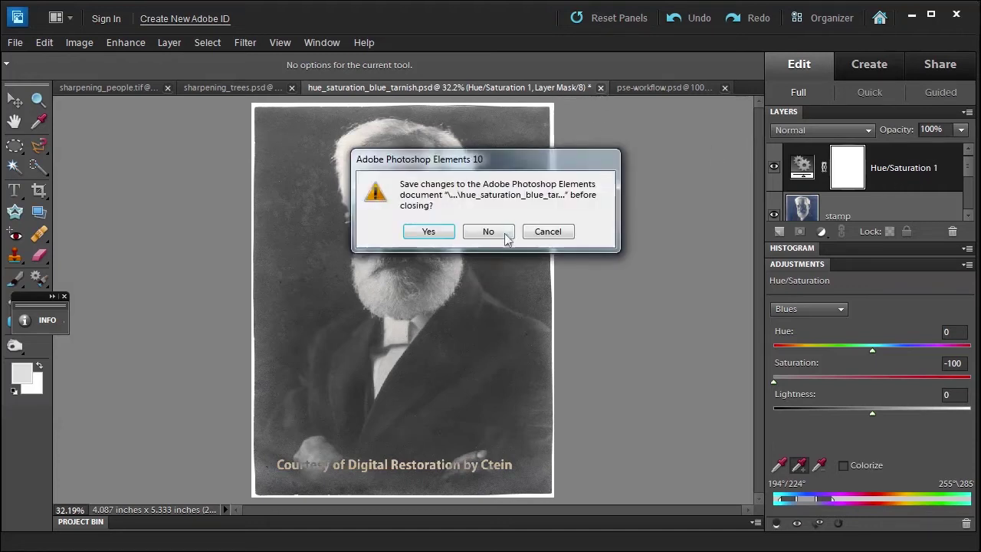
{"action": "left_click", "coordinate": [489, 230]}
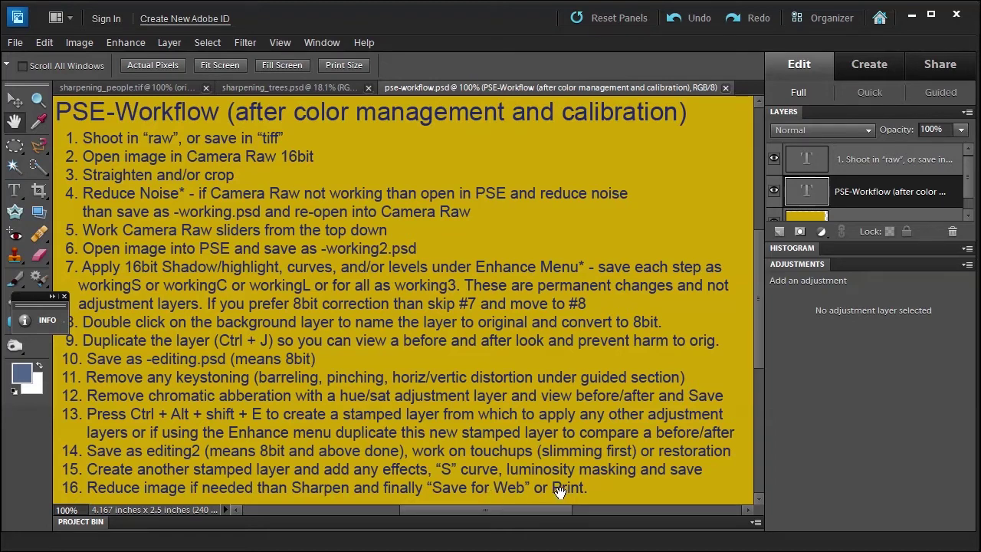
{"action": "left_click", "coordinate": [726, 88]}
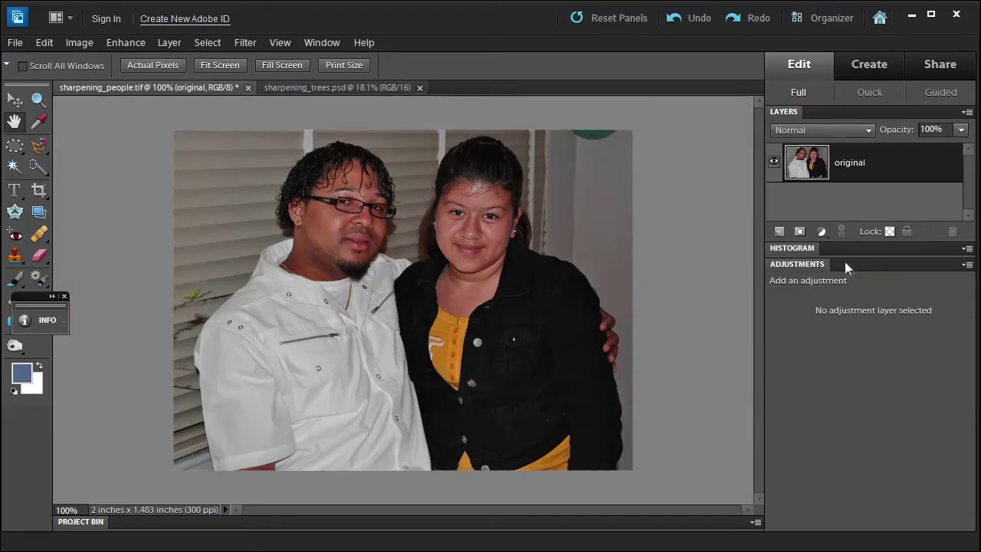
Duplicate the original layer of sharpening_people.tif as "original copy".
{"action": "right_click", "coordinate": [901, 167]}
{"action": "left_click", "coordinate": [926, 211]}
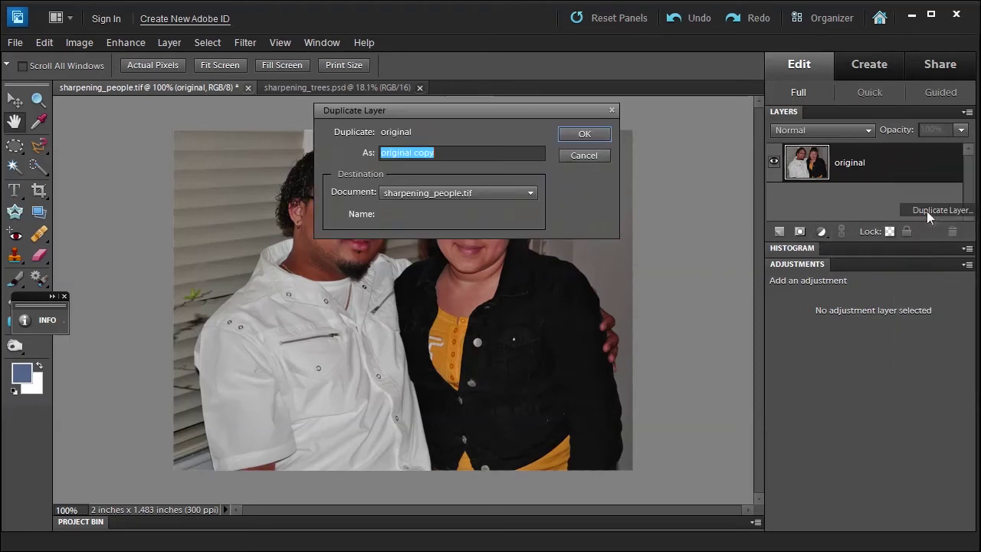
{"action": "left_click", "coordinate": [576, 134]}
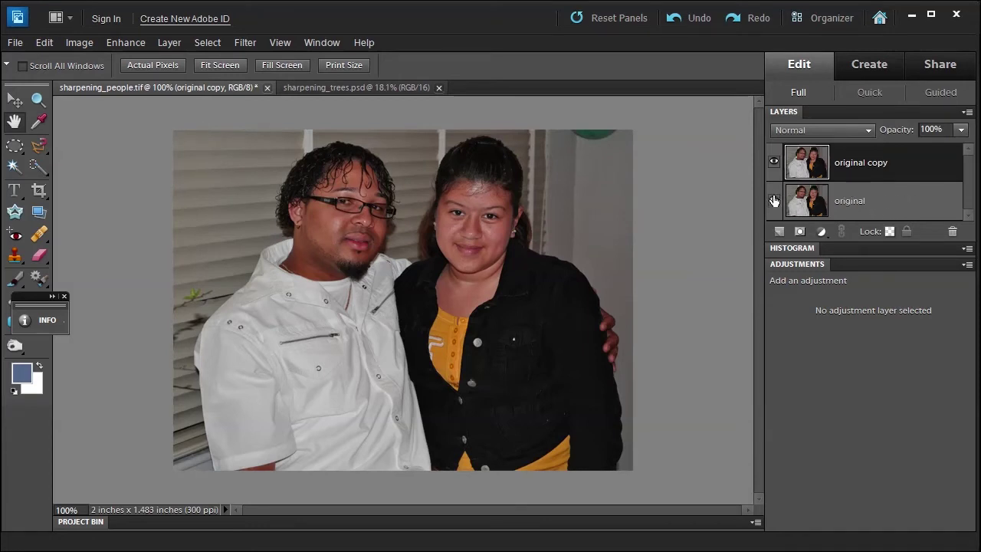
Open Unsharp Mask on the layer copy, preview the woman's face, and exaggerate the sharpening to 159% amount and 45.0 pixels radius.
{"action": "left_click", "coordinate": [123, 42]}
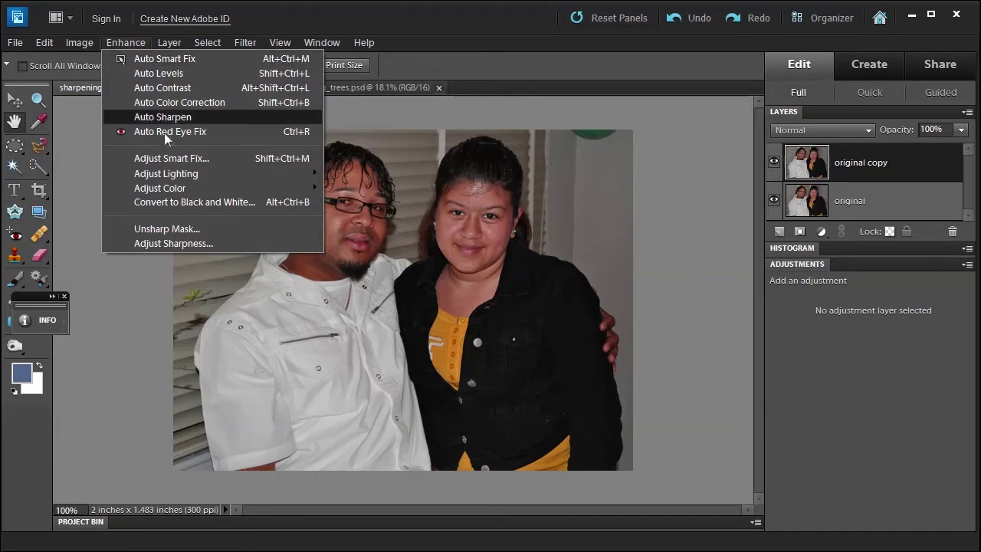
{"action": "left_click", "coordinate": [162, 233]}
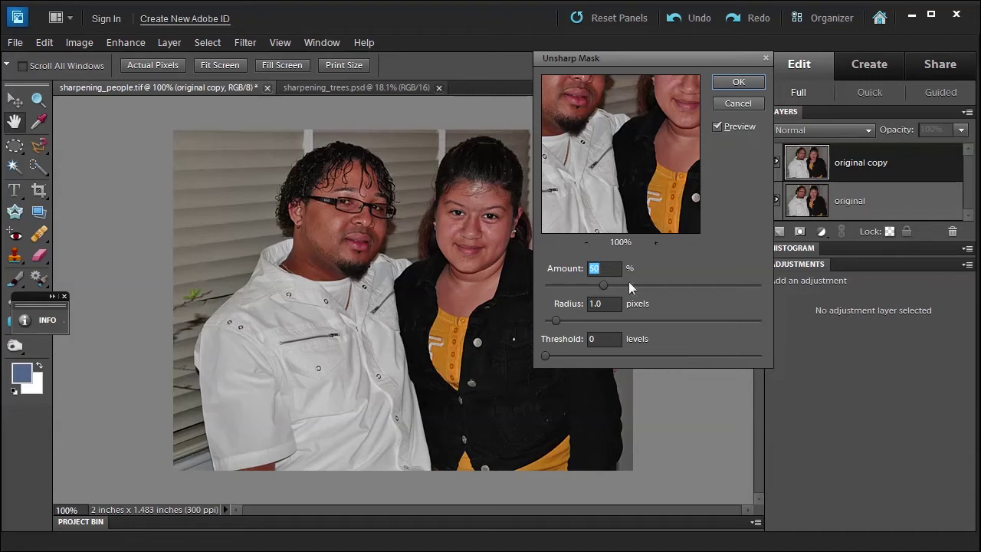
{"action": "left_click_drag", "start_coordinate": [607, 138], "coordinate": [567, 188]}
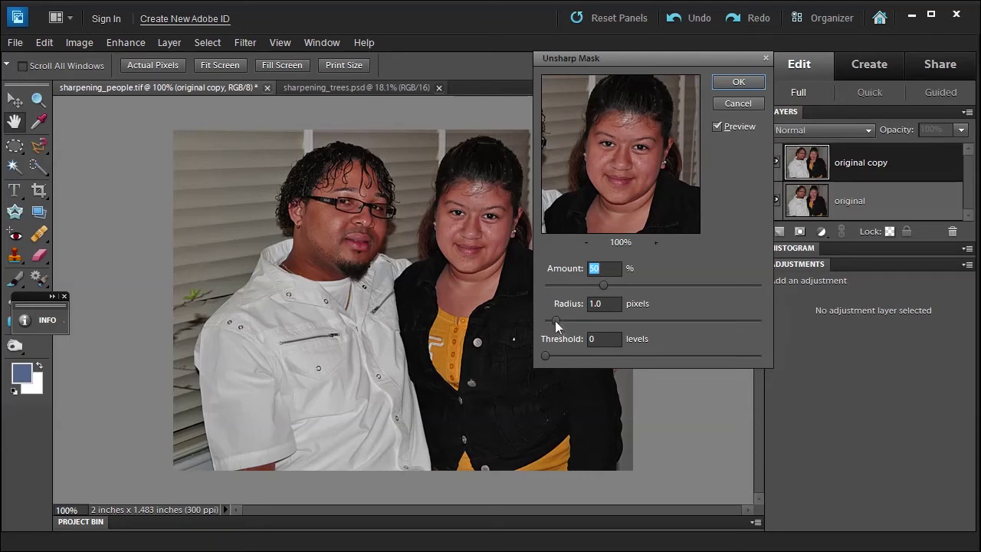
{"action": "left_click_drag", "start_coordinate": [555, 320], "coordinate": [539, 319]}
{"action": "left_click_drag", "start_coordinate": [602, 283], "coordinate": [697, 283]}
{"action": "left_click_drag", "start_coordinate": [547, 320], "coordinate": [666, 320]}
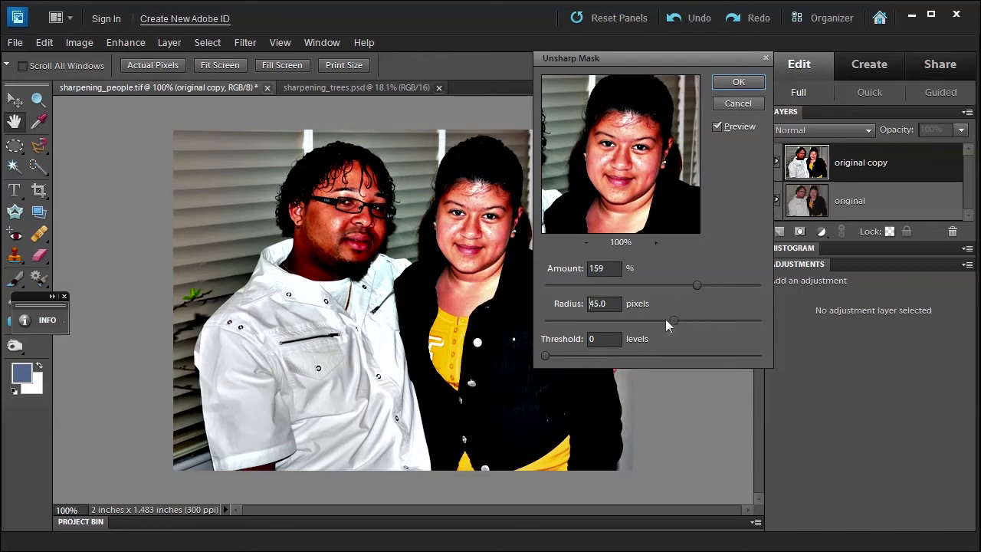
Reduce the Unsharp Mask radius to about 0.6 pixels, lower the amount, and apply the sharpening to the layer copy.
{"action": "left_click_drag", "start_coordinate": [576, 322], "coordinate": [552, 320]}
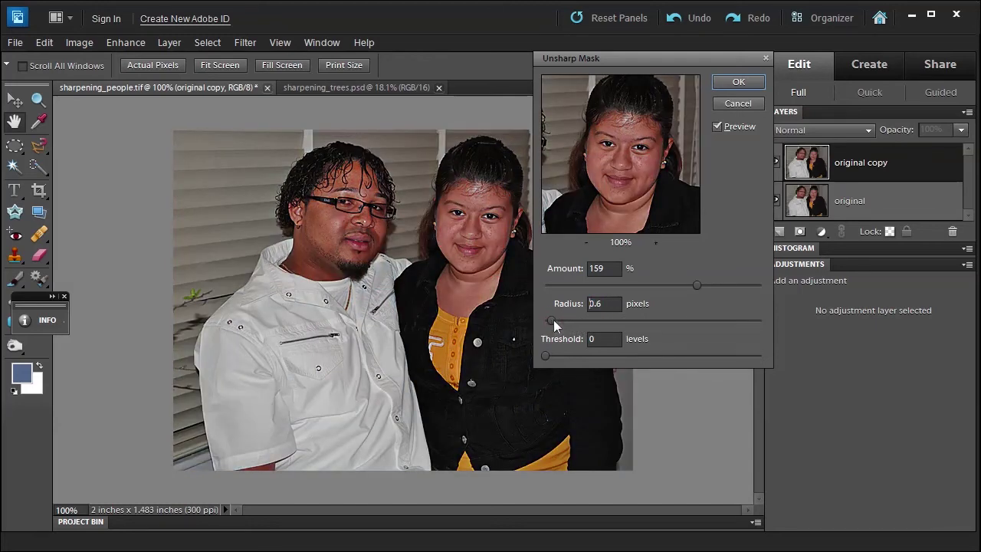
{"action": "left_click", "coordinate": [553, 319]}
{"action": "left_click_drag", "start_coordinate": [696, 284], "coordinate": [651, 288]}
{"action": "left_click", "coordinate": [734, 82]}
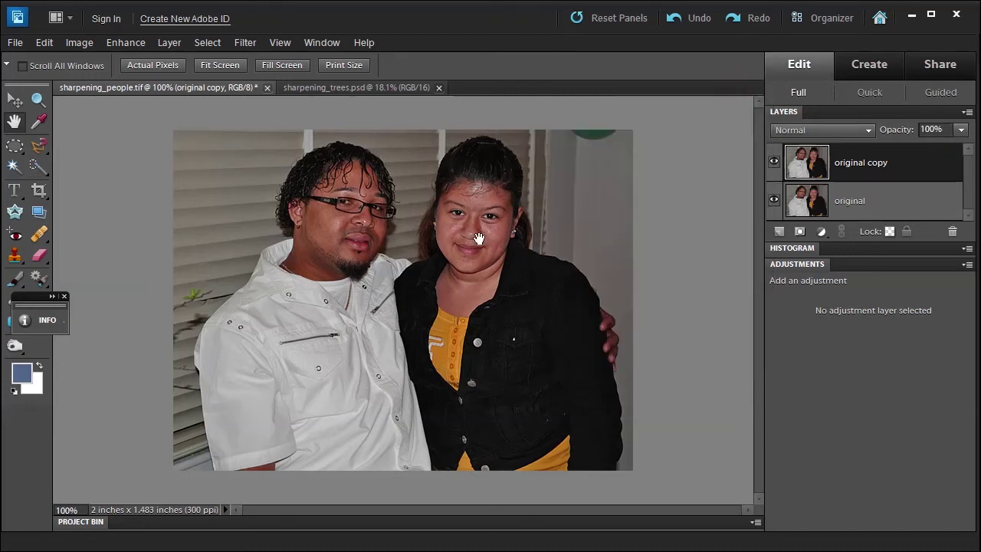
Compare the photo before and after sharpening by toggling the visibility of the original copy layer.
{"action": "left_click", "coordinate": [775, 162]}
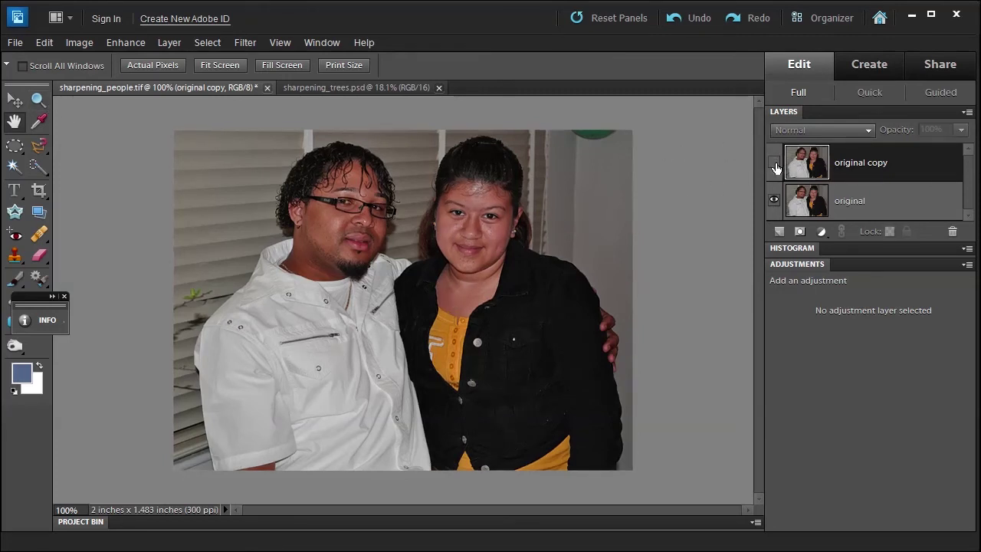
{"action": "left_click", "coordinate": [774, 163]}
{"action": "left_click", "coordinate": [774, 163]}
{"action": "left_click", "coordinate": [775, 164]}
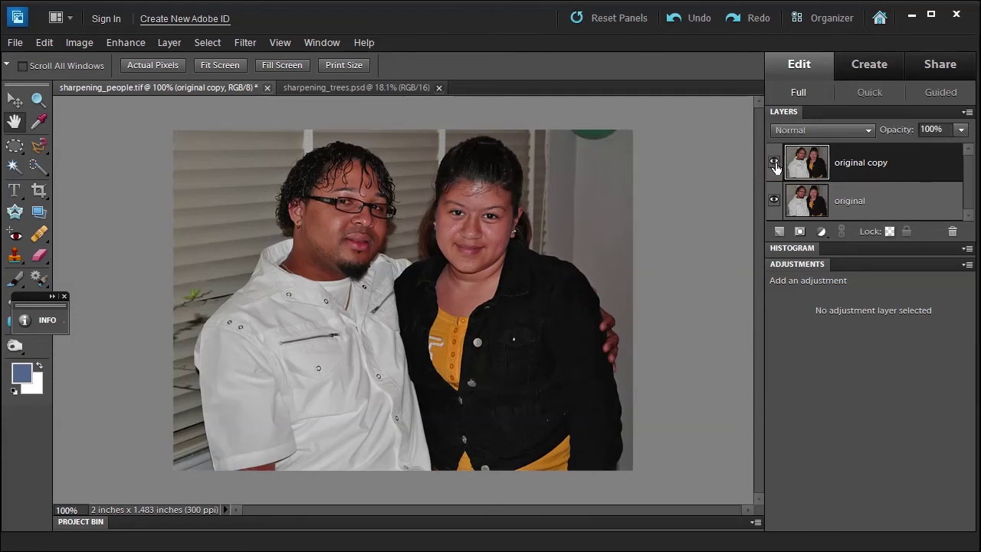
{"action": "left_click", "coordinate": [774, 165]}
{"action": "left_click", "coordinate": [774, 164]}
Close sharpening_people.tif without saving the changes.
{"action": "left_click", "coordinate": [267, 88]}
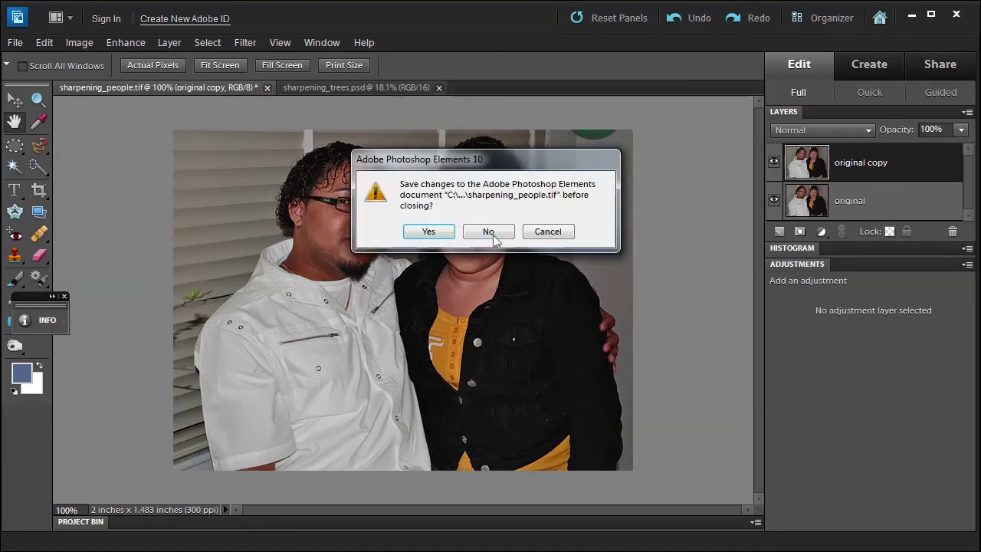
{"action": "left_click", "coordinate": [491, 232]}
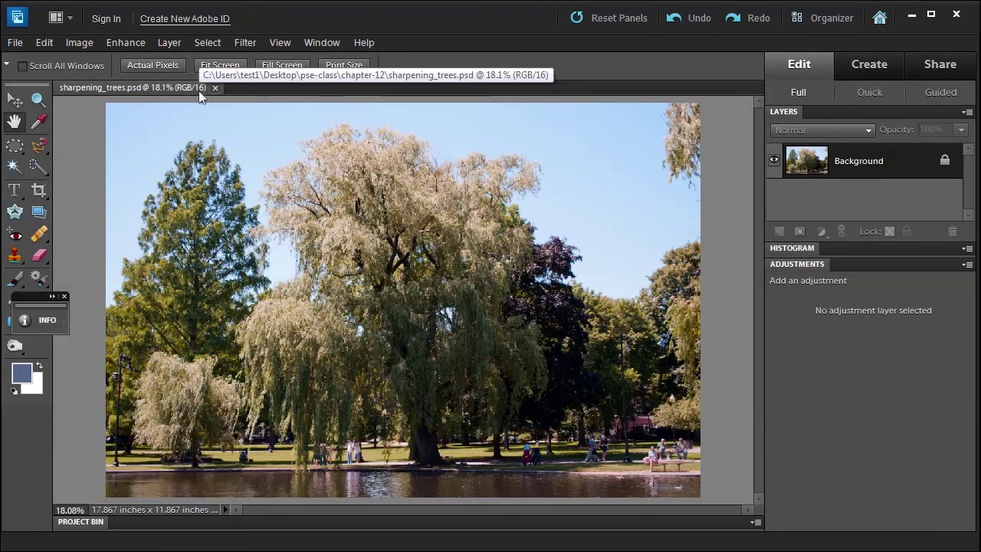
{"action": "left_click", "coordinate": [115, 42]}
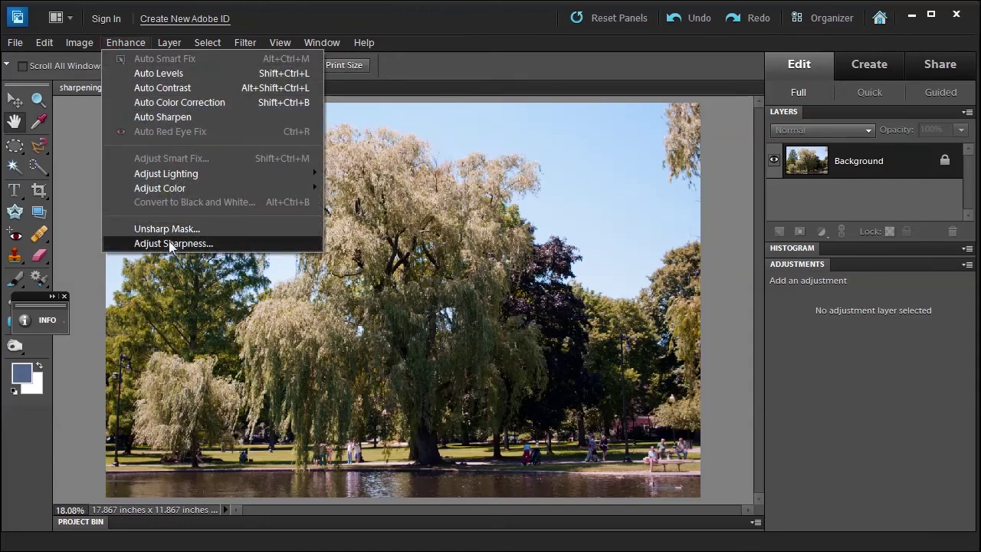
{"action": "left_click", "coordinate": [173, 243]}
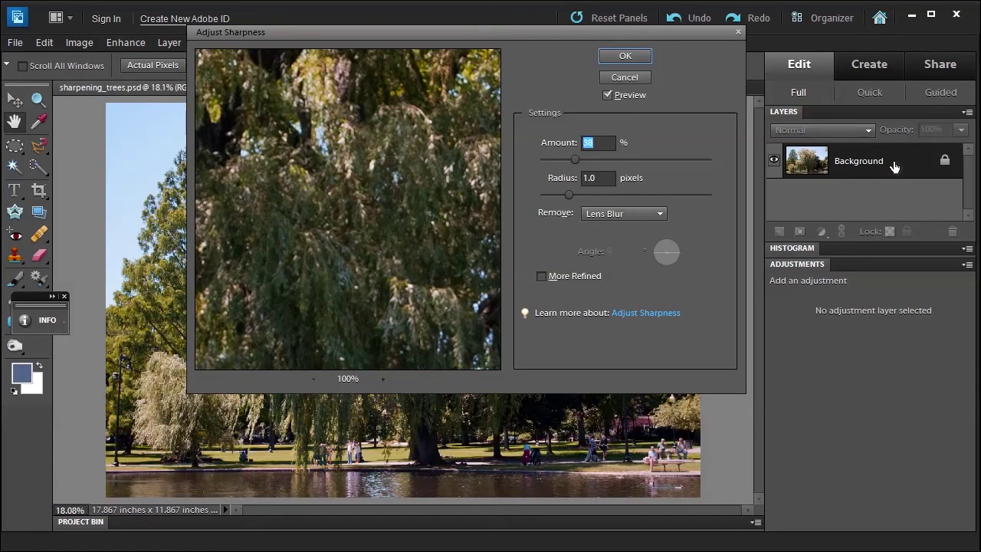
{"action": "left_click", "coordinate": [622, 78]}
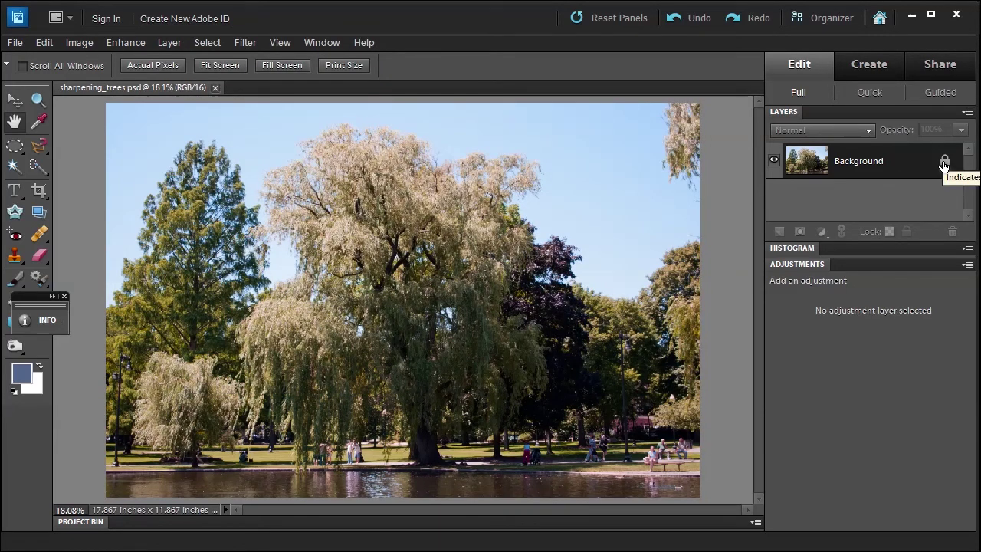
Convert the trees photo to 8 bits per channel, turn the Background into a layer named original, and duplicate that layer.
{"action": "left_click", "coordinate": [944, 163]}
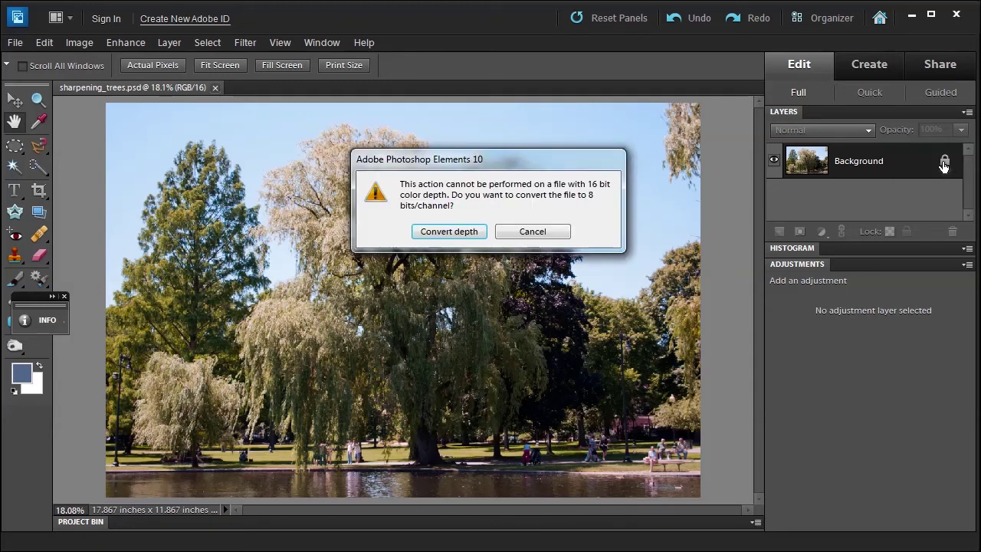
{"action": "left_click", "coordinate": [444, 228]}
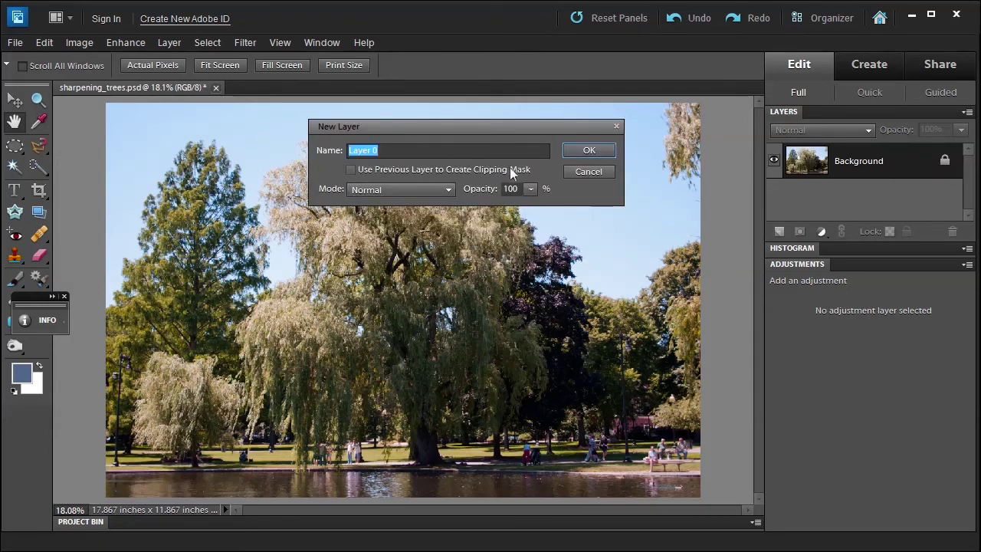
{"action": "type", "text": "original"}
{"action": "key", "text": "Return"}
{"action": "key", "text": "ctrl+j"}
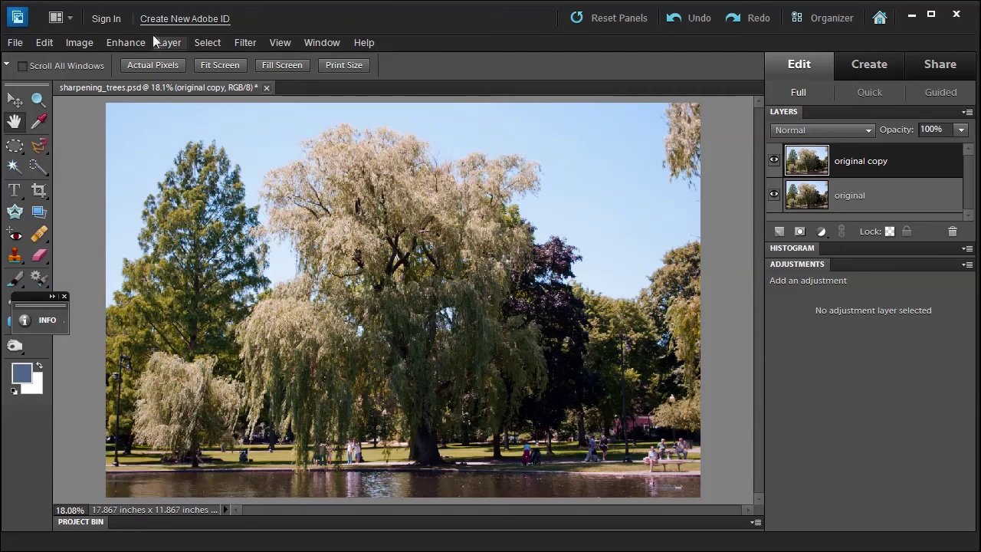
Open Adjust Sharpness on the original copy layer and preview the foliage of the green tree beside the willow.
{"action": "left_click", "coordinate": [128, 41]}
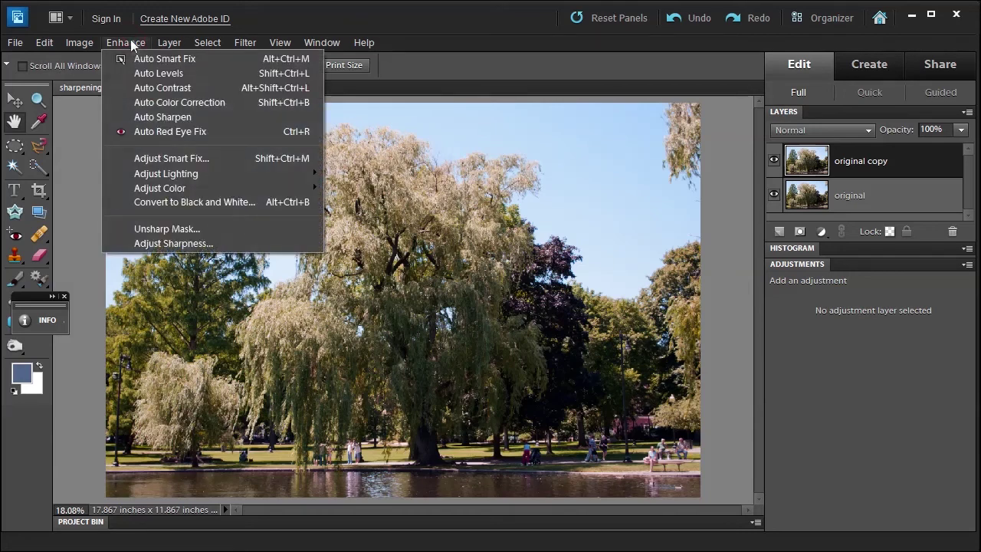
{"action": "left_click", "coordinate": [168, 242]}
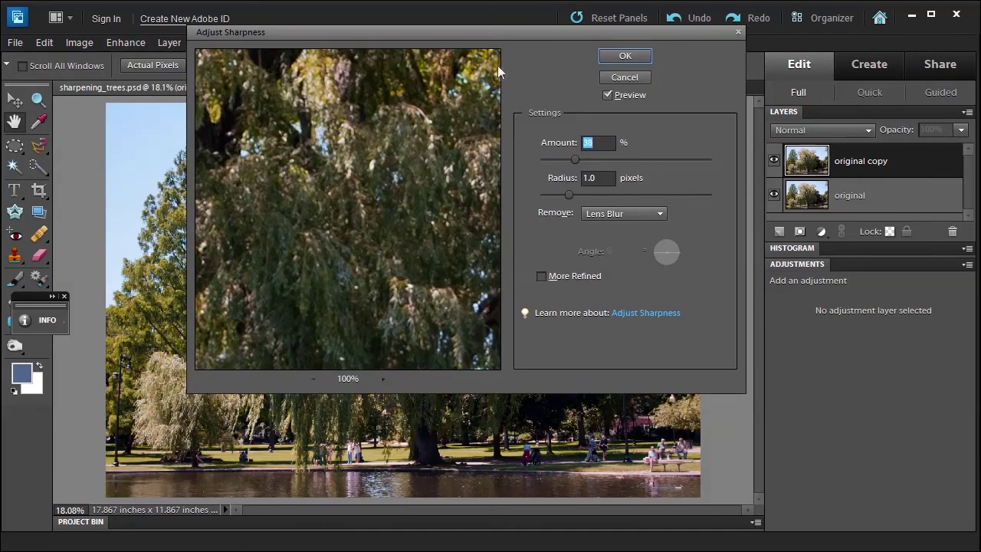
{"action": "left_click_drag", "start_coordinate": [483, 32], "coordinate": [705, 91]}
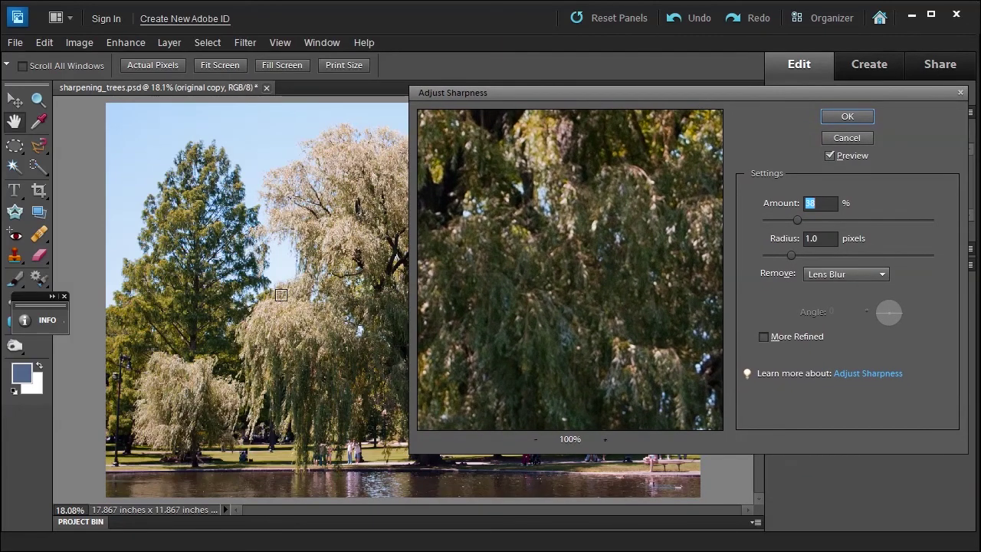
{"action": "left_click", "coordinate": [189, 214]}
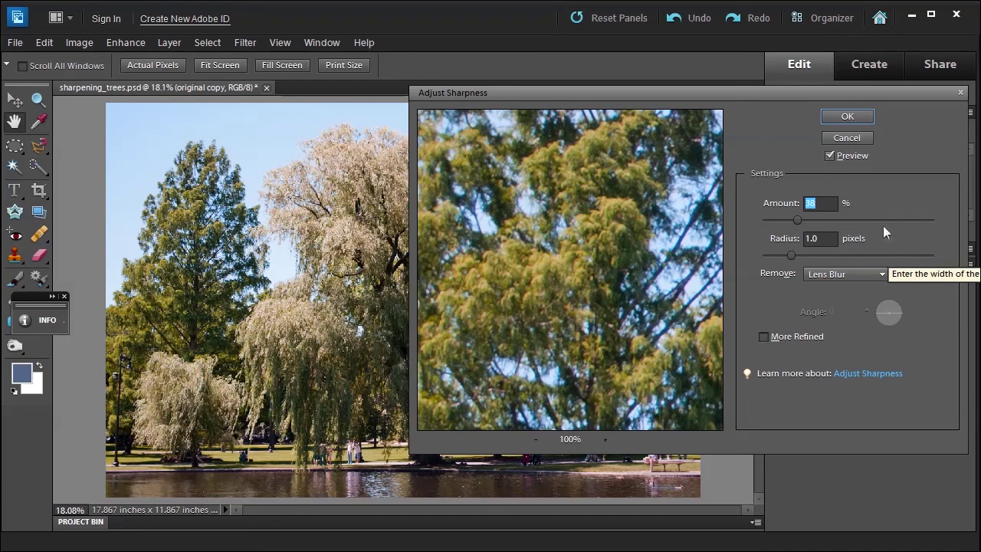
Try Gaussian Blur, Lens Blur and Motion Blur as the blur type to remove, and return to Lens Blur.
{"action": "left_click", "coordinate": [816, 276]}
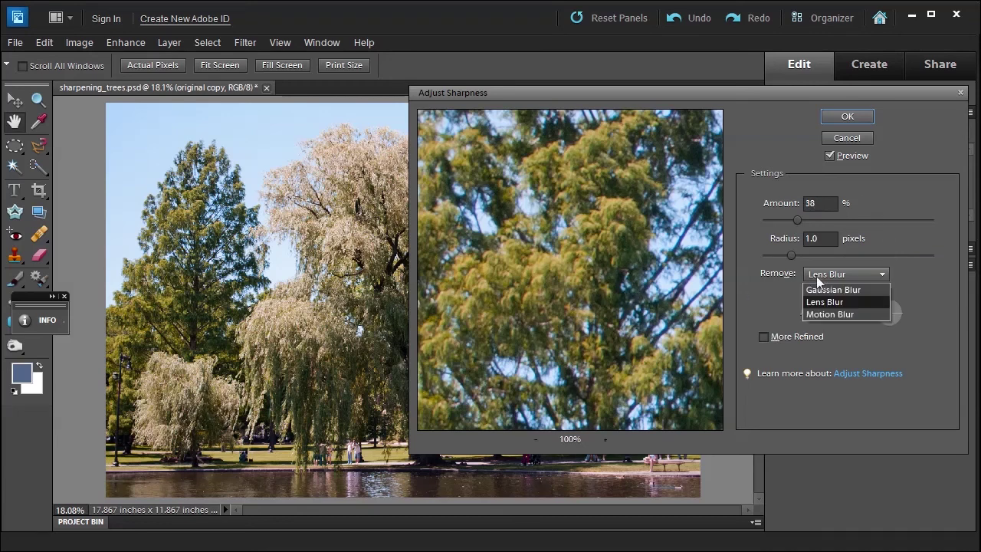
{"action": "left_click", "coordinate": [819, 290]}
{"action": "left_click", "coordinate": [823, 276]}
{"action": "left_click", "coordinate": [828, 303]}
{"action": "left_click", "coordinate": [826, 275]}
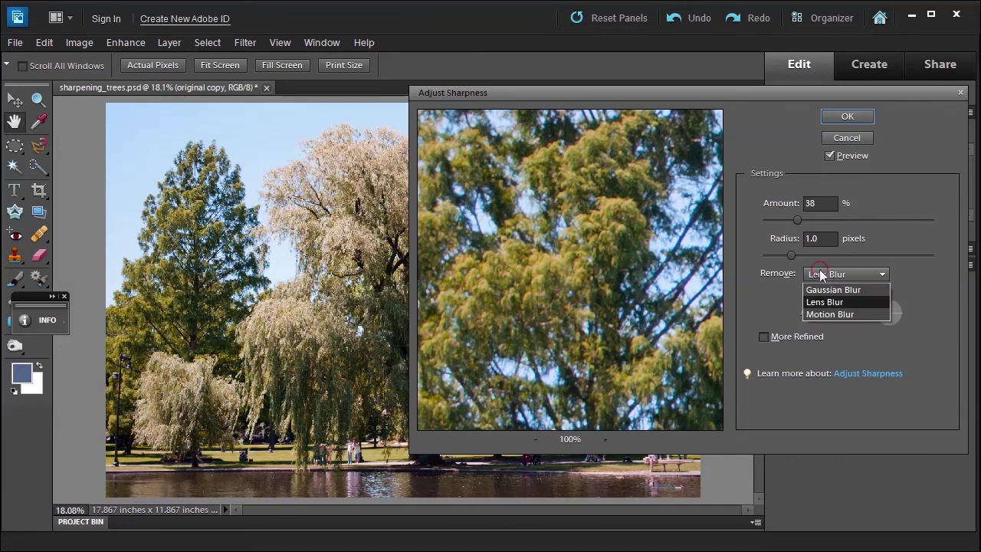
{"action": "left_click", "coordinate": [826, 313]}
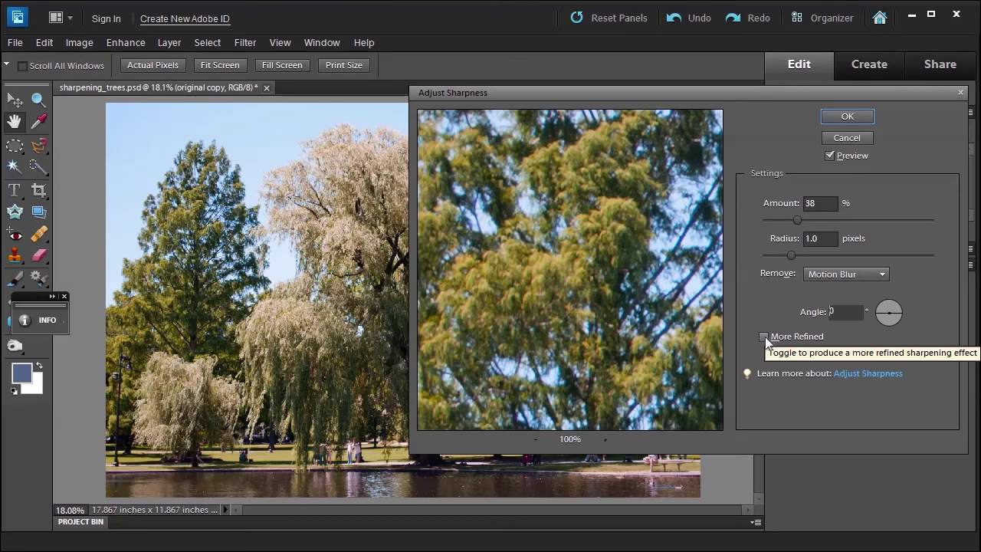
{"action": "left_click", "coordinate": [835, 273]}
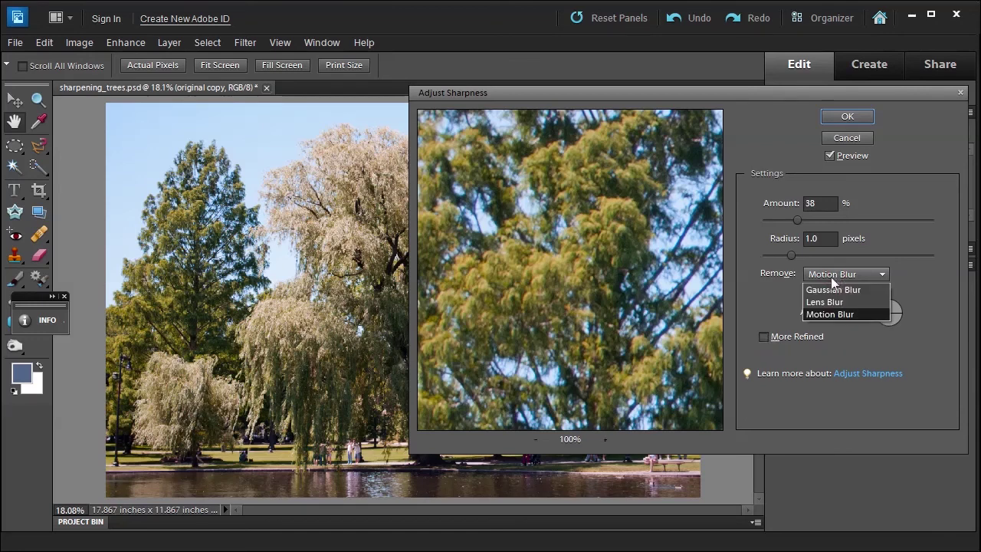
{"action": "left_click", "coordinate": [823, 303]}
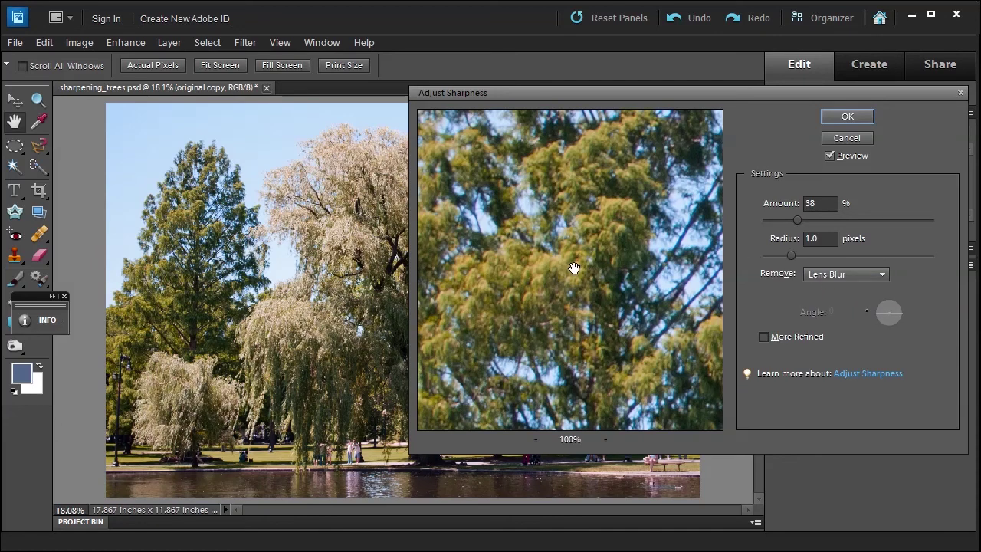
Exaggerate the sharpening amount to about 251%, reduce it to about 26%, and apply Adjust Sharpness to the layer copy.
{"action": "left_click_drag", "start_coordinate": [509, 97], "coordinate": [589, 86]}
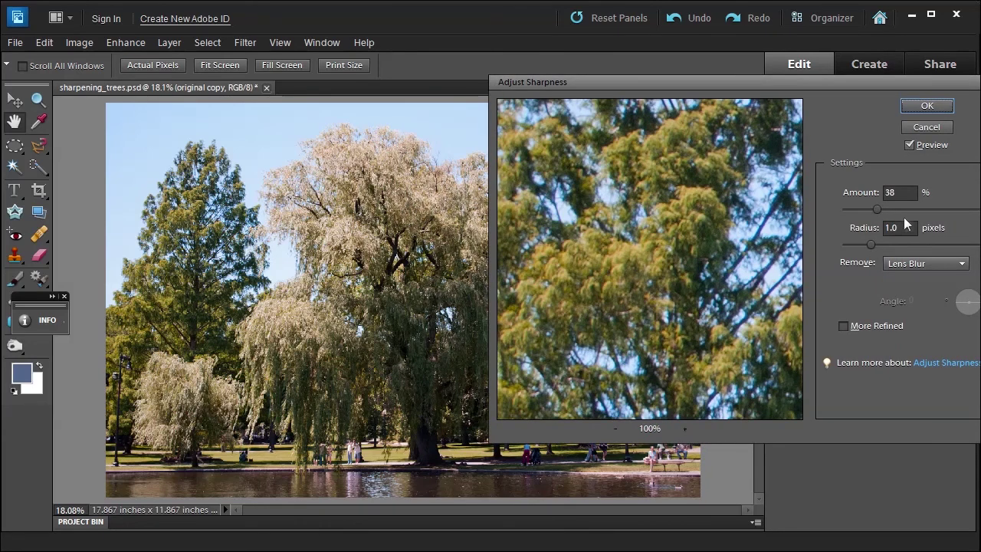
{"action": "left_click_drag", "start_coordinate": [877, 208], "coordinate": [979, 215]}
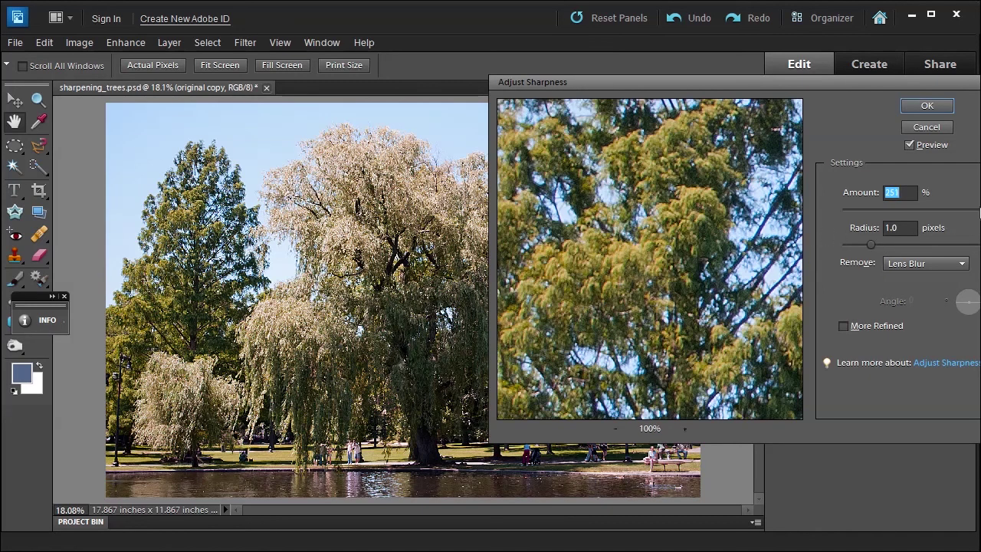
{"action": "left_click_drag", "start_coordinate": [980, 213], "coordinate": [928, 211]}
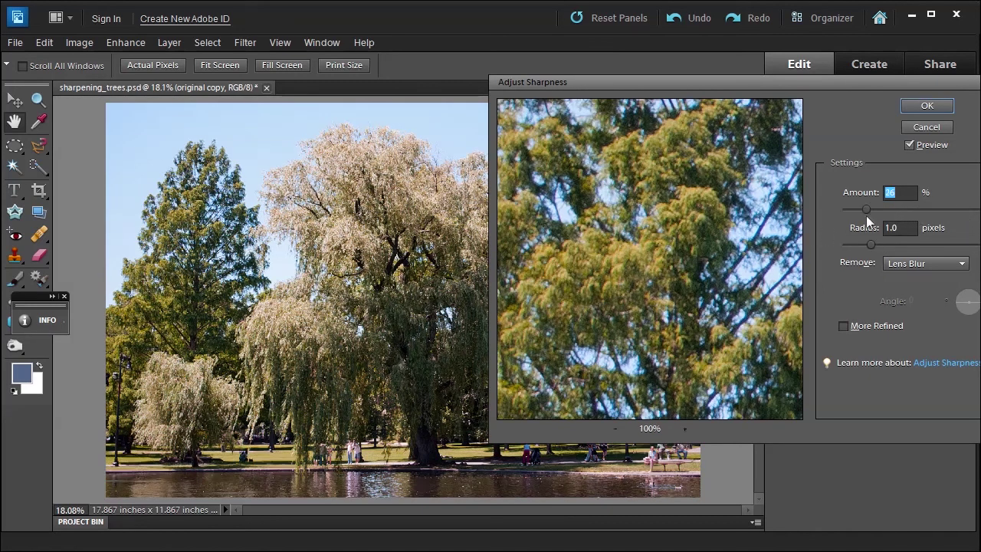
{"action": "left_click", "coordinate": [915, 105]}
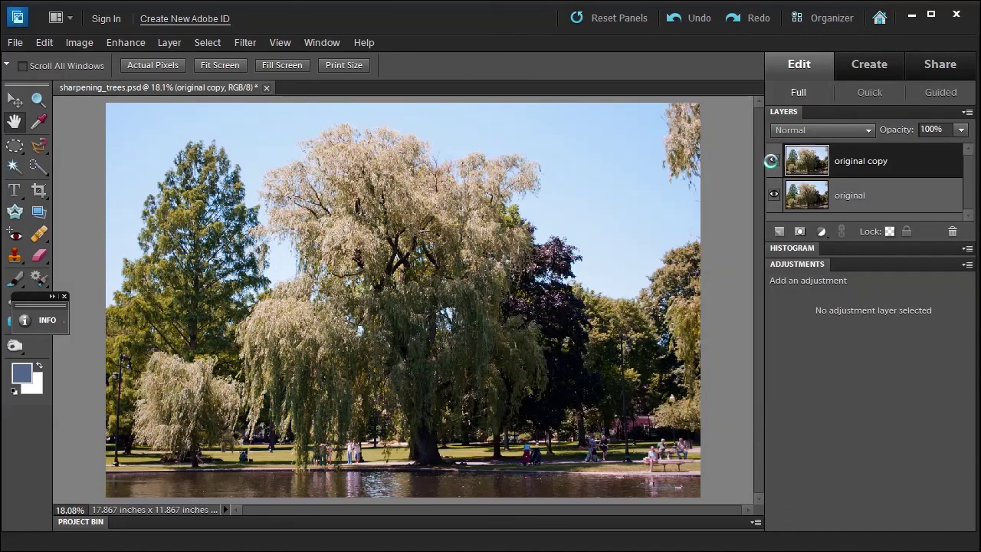
Zoom in on the willow to 33% and compare it with and without sharpening by toggling the original copy layer's visibility.
{"action": "left_click", "coordinate": [38, 100]}
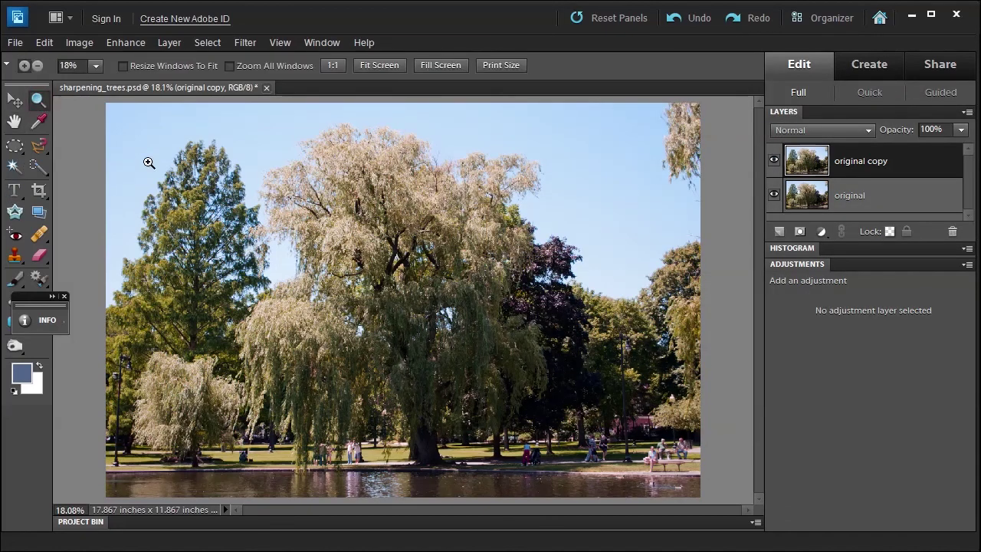
{"action": "left_click", "coordinate": [384, 296]}
{"action": "left_click", "coordinate": [385, 296]}
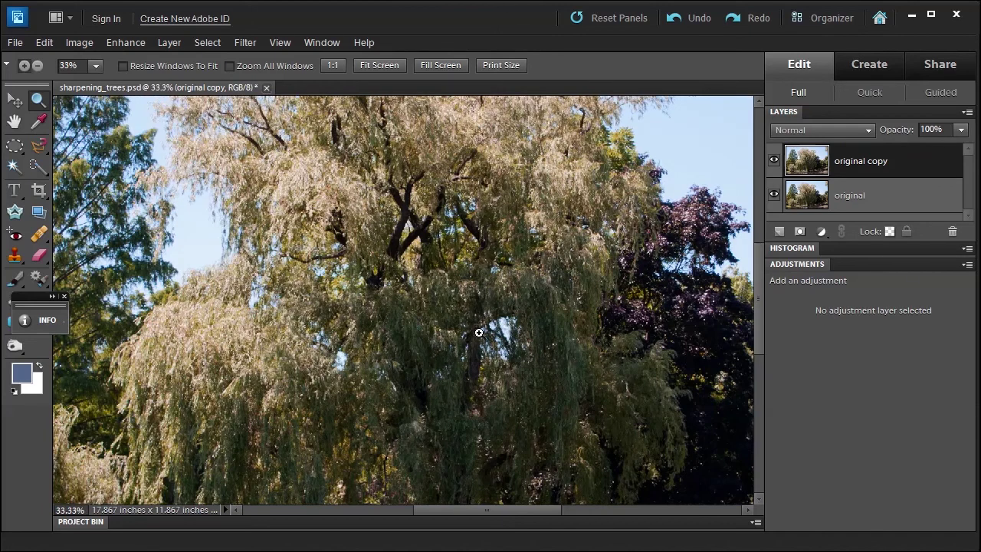
{"action": "left_click", "coordinate": [773, 160]}
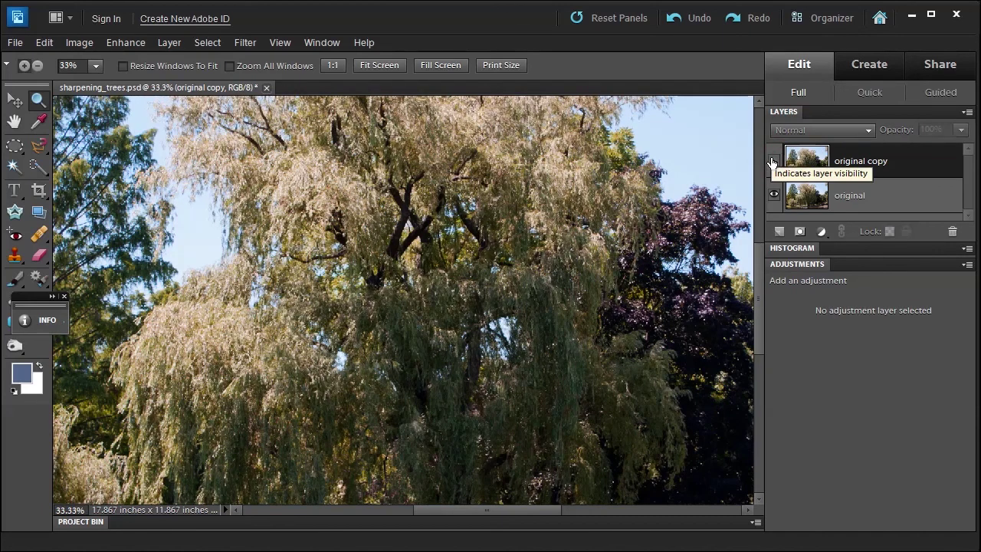
{"action": "left_click", "coordinate": [772, 162]}
{"action": "left_click", "coordinate": [771, 162]}
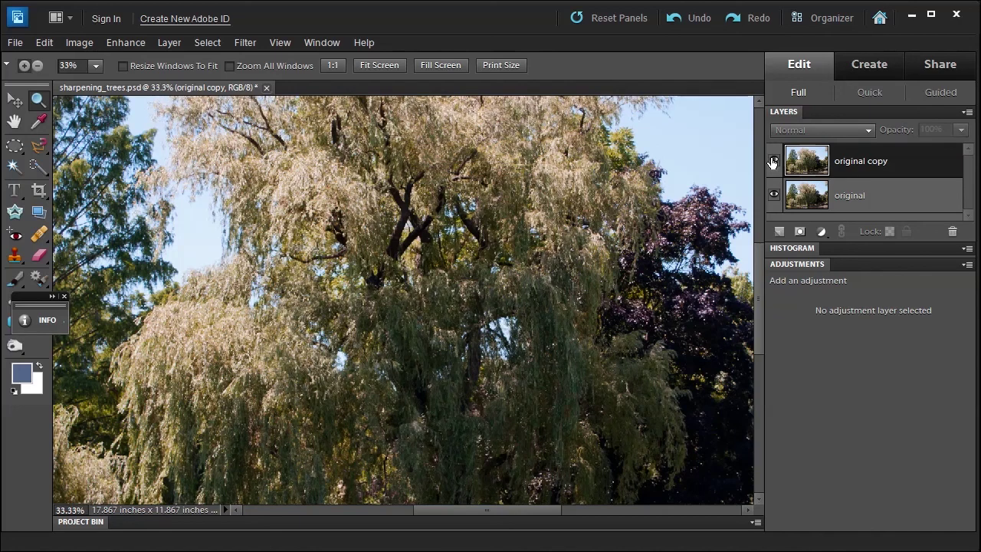
{"action": "left_click", "coordinate": [772, 162]}
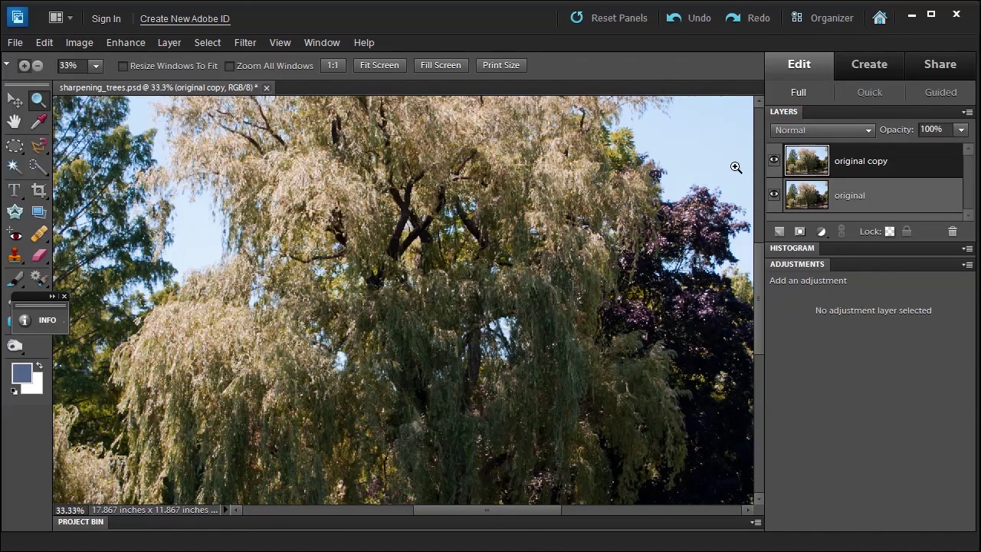